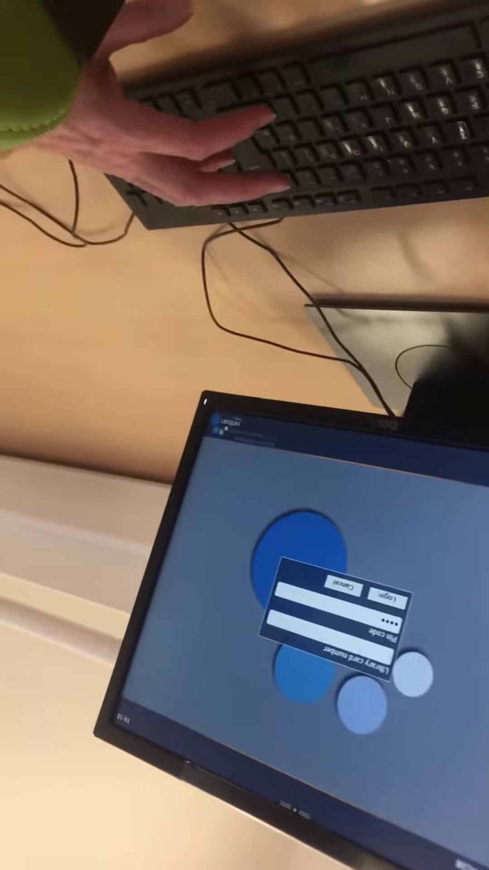
pyautogui.write('2')
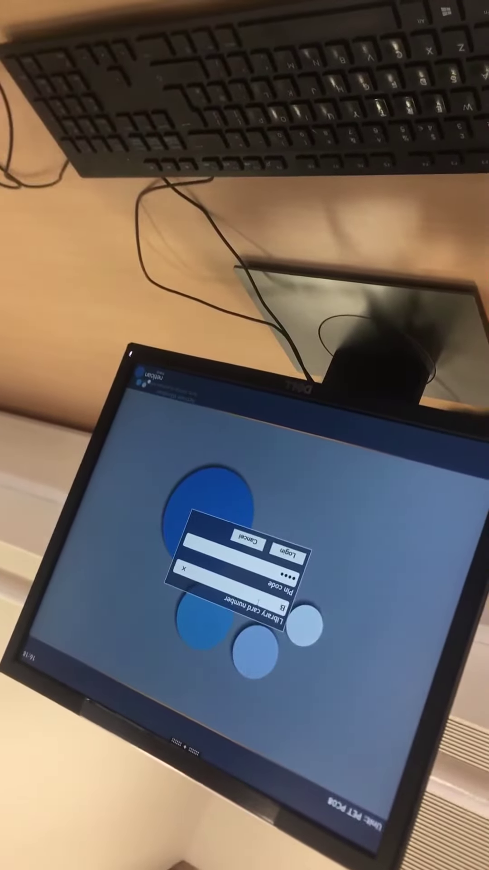